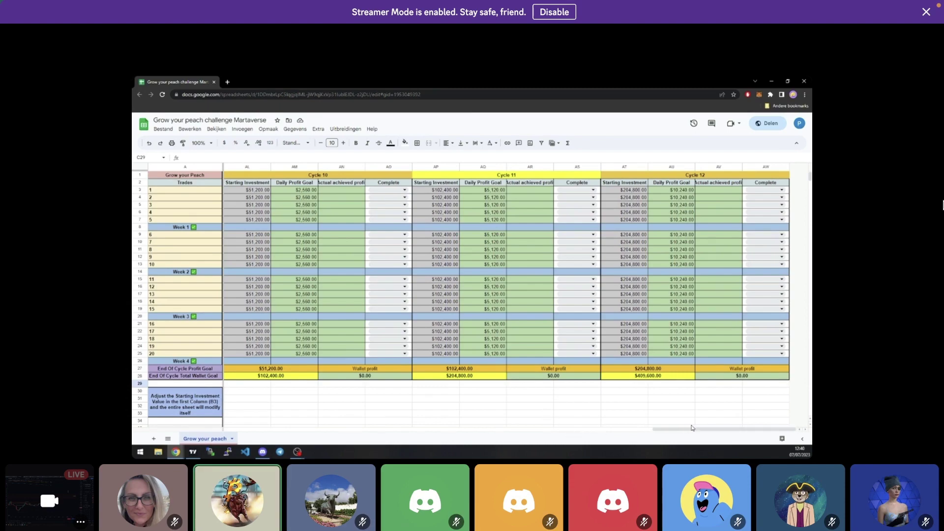
Enter 7 as trade 1's actual achieved profit in Cycle 1, set Complete to Yes, and check the cycle's wallet totals
left_click_drag(683, 428, 403, 435)
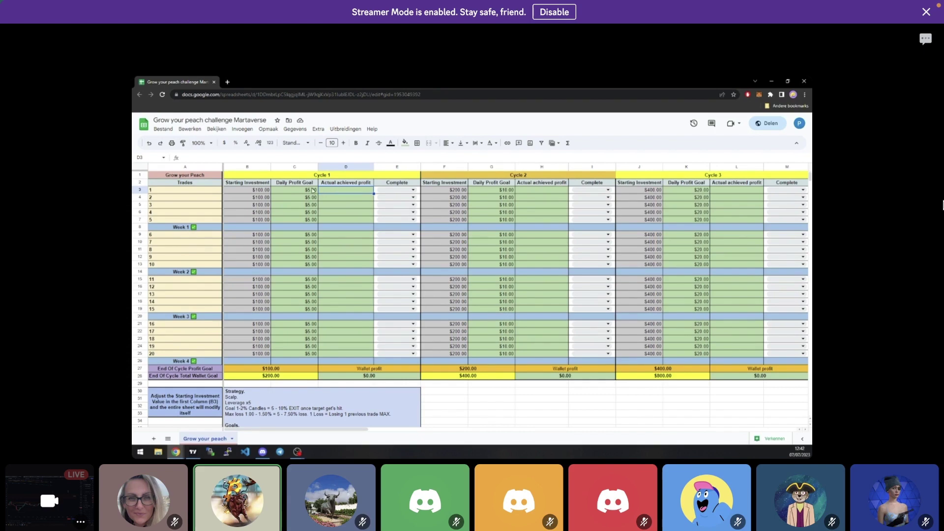
type("7")
key("Return")
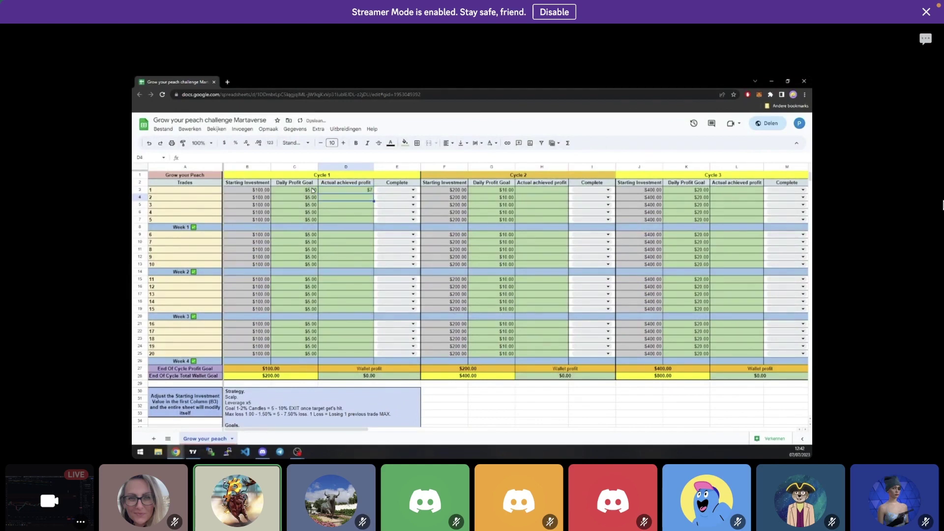
left_click(415, 191)
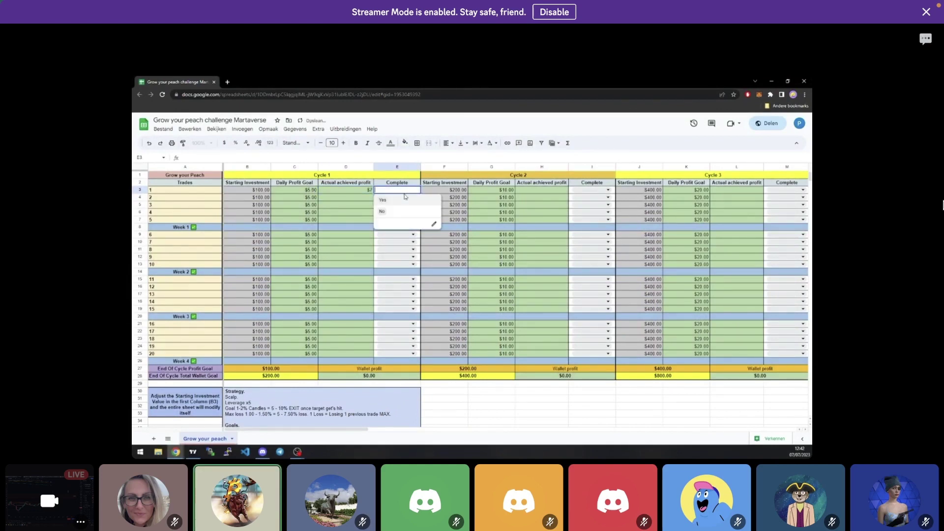
left_click(384, 202)
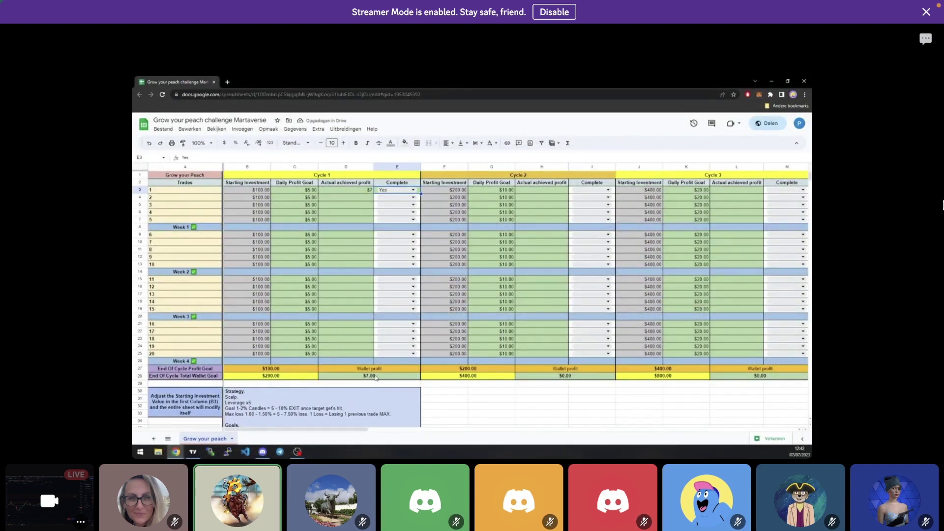
left_click(272, 377)
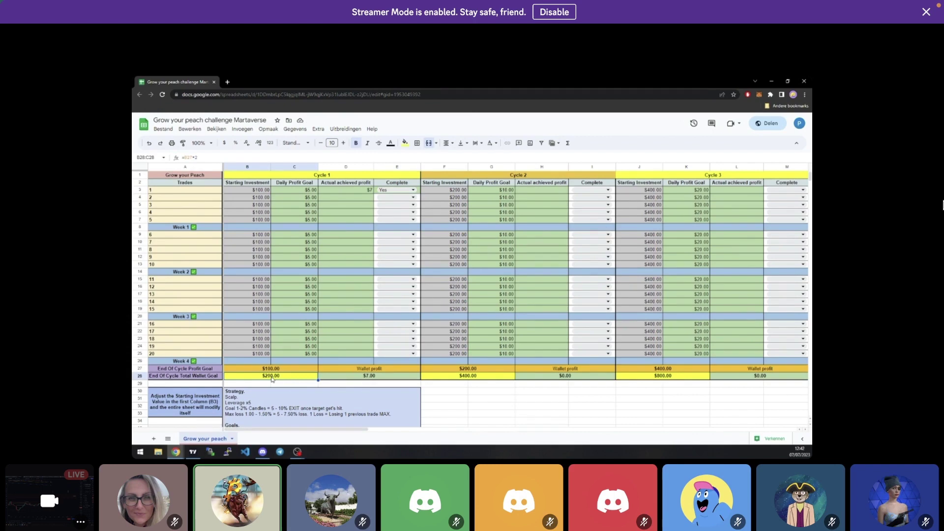
left_click(375, 378)
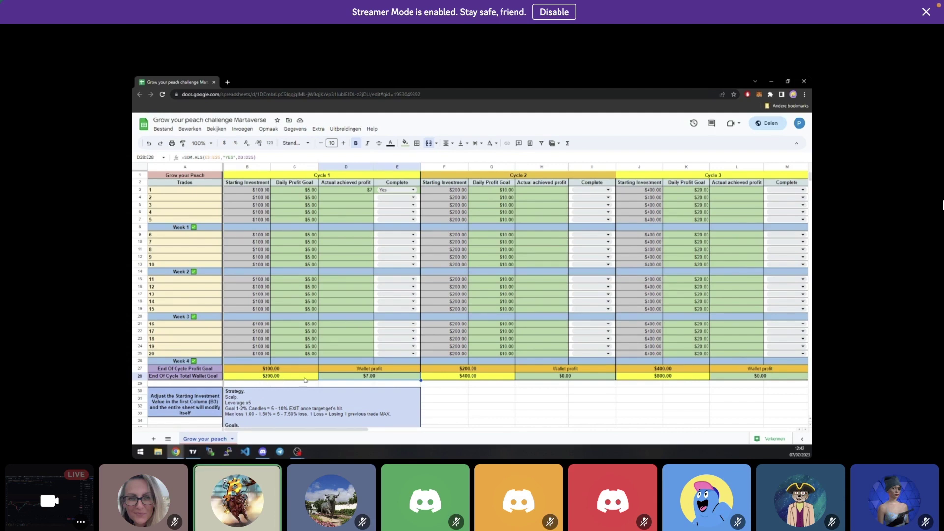
Enter 3 as the actual achieved profit for trade 2 in Cycle 1 and set its Complete status to Yes
left_click(360, 198)
type("3")
left_click(398, 198)
left_click(412, 198)
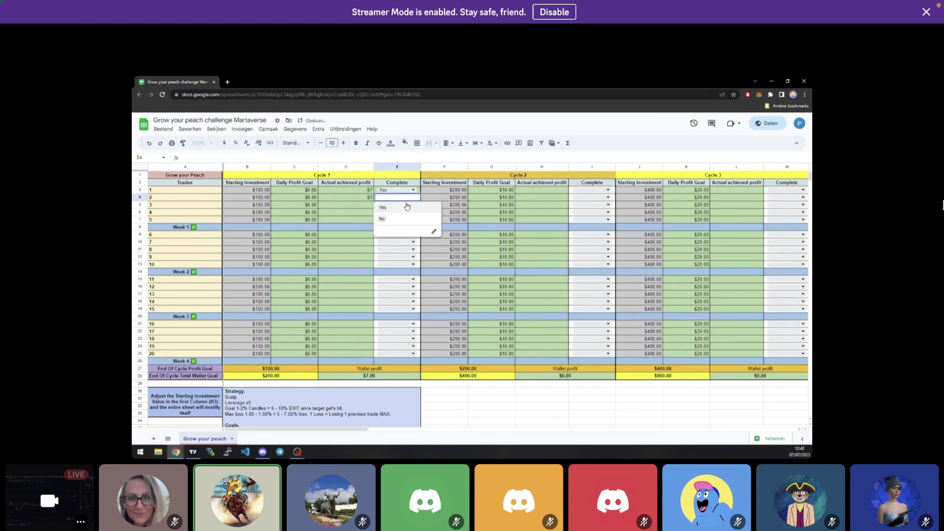
left_click(382, 208)
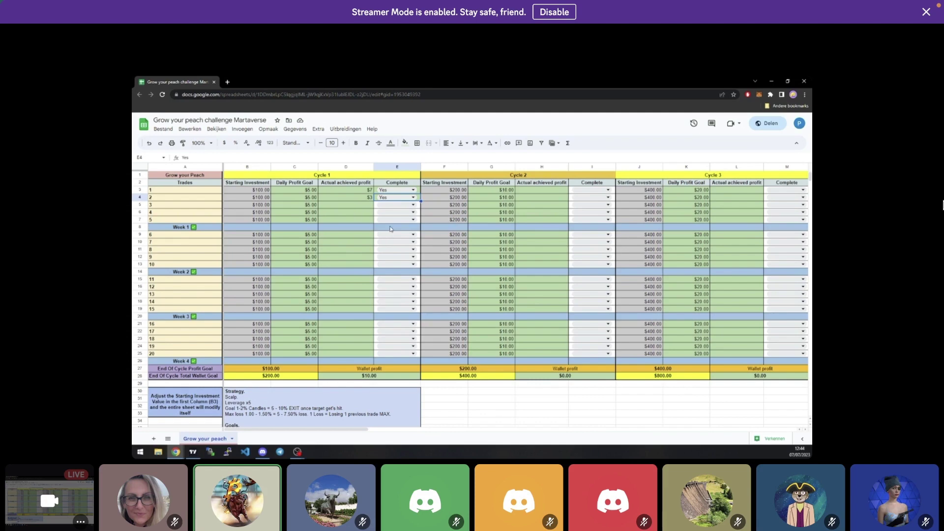
Examine the Cycle 1 starting investments for trades 2 to 5 and the End Of Cycle Total Wallet Goal
left_click(260, 198)
key("Down")
key("Down")
key("Down")
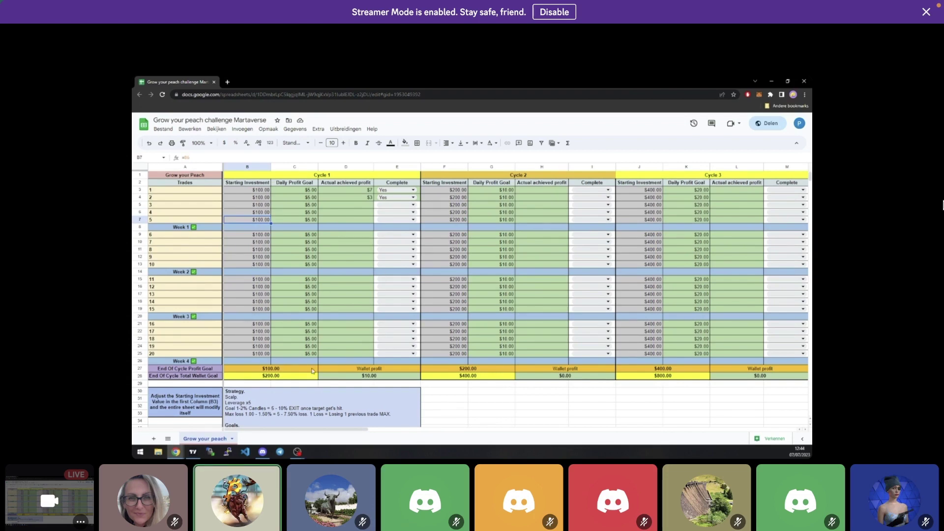
left_click(277, 376)
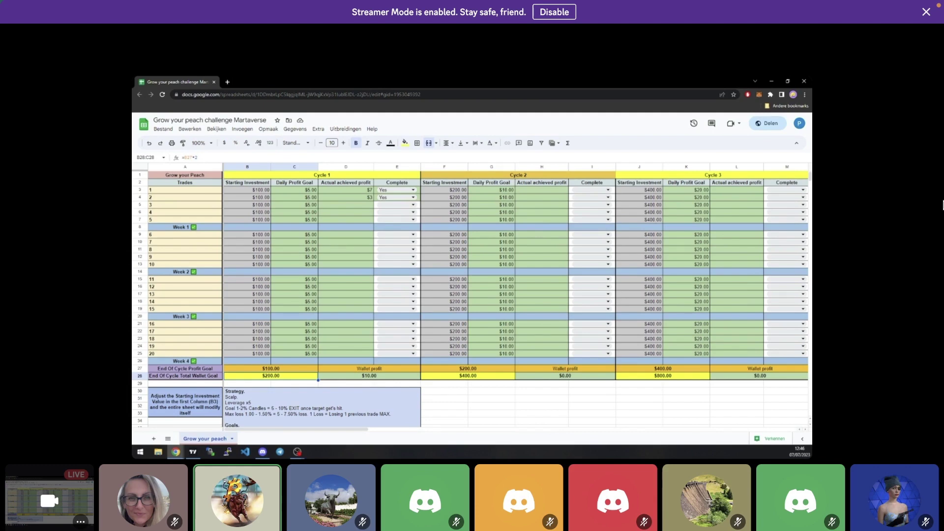
Set the Complete status of trades 3, 4 and 5 in Cycle 1 to Yes
left_click(414, 207)
left_click(383, 217)
left_click(414, 215)
left_click(382, 223)
left_click(391, 219)
left_click(390, 230)
Enter 4, 6 and 5 as the actual achieved profits for trades 3, 4 and 5 in Cycle 1
left_click(368, 204)
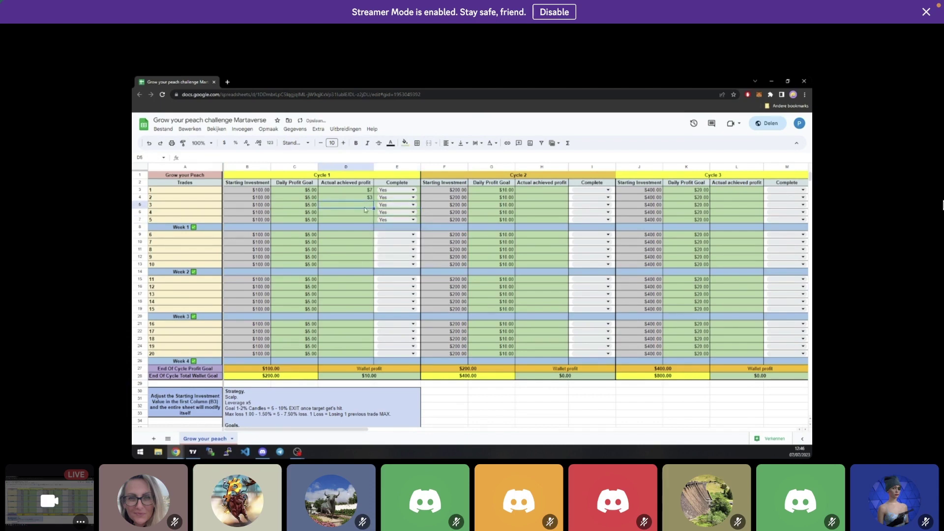
type("4")
key("Return")
type("6")
key("Return")
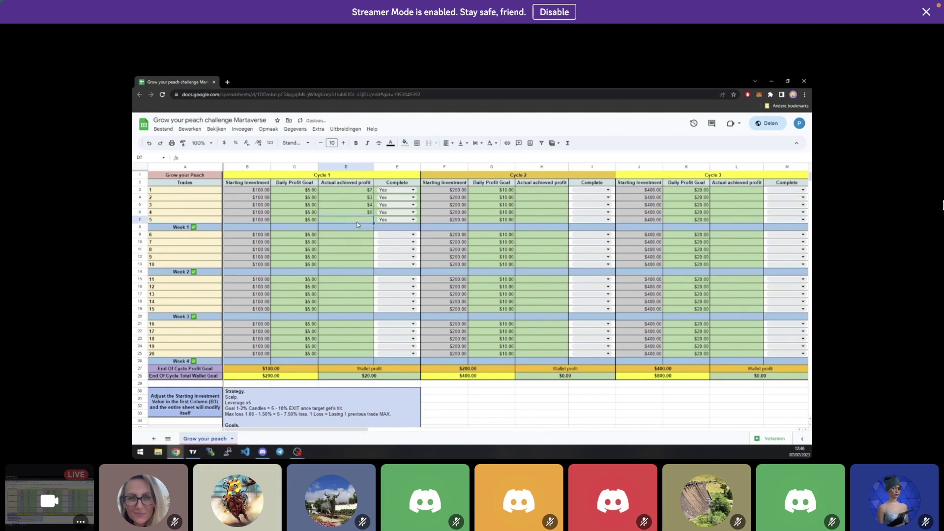
type("5")
left_click(348, 240)
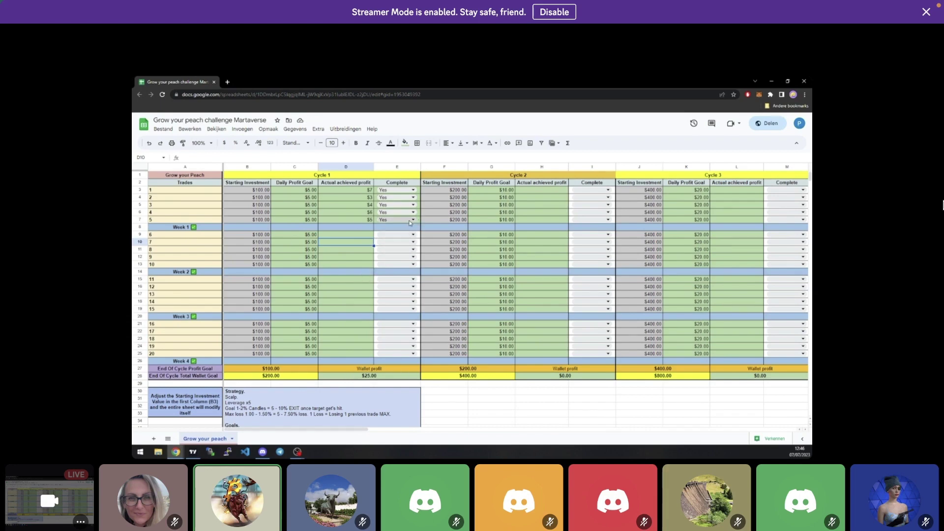
Set trade 5's Complete status in Cycle 1 to No and clear its actual achieved profit
left_click(412, 220)
left_click(381, 243)
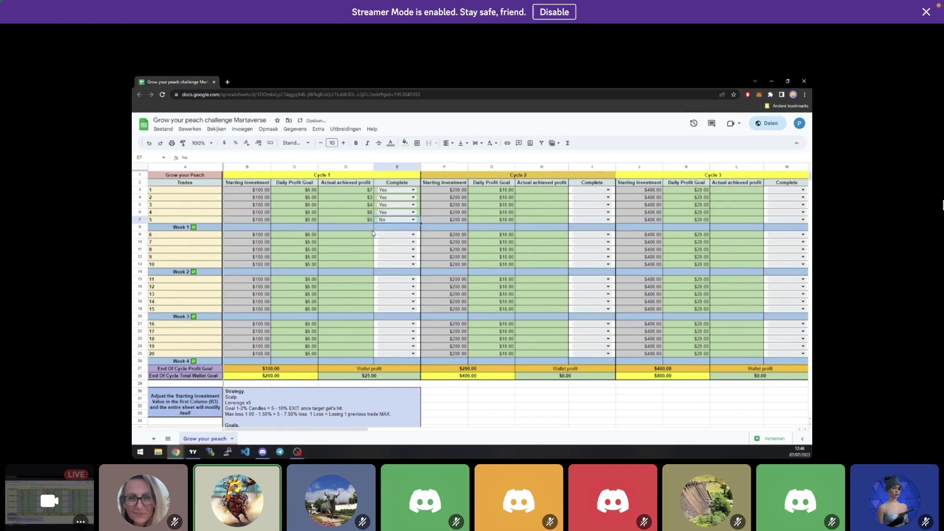
left_click(368, 220)
key("Delete")
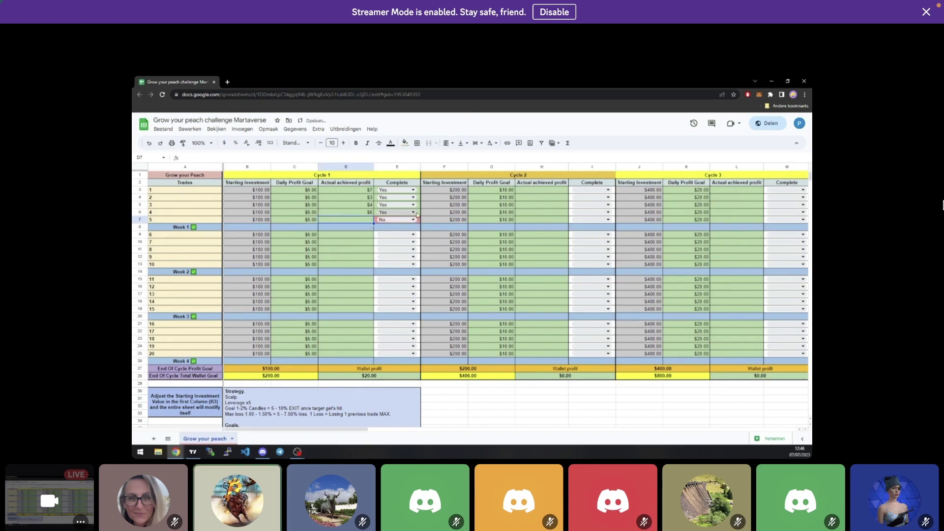
Set trade 4's Complete status in Cycle 1 to No and clear its actual achieved profit
left_click(415, 213)
left_click(391, 236)
left_click(364, 212)
key("Delete")
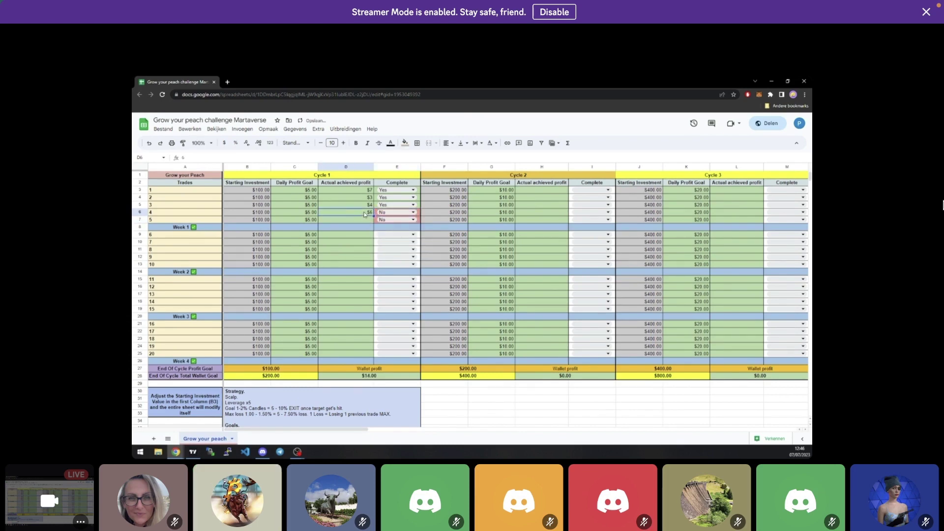
left_click(361, 227)
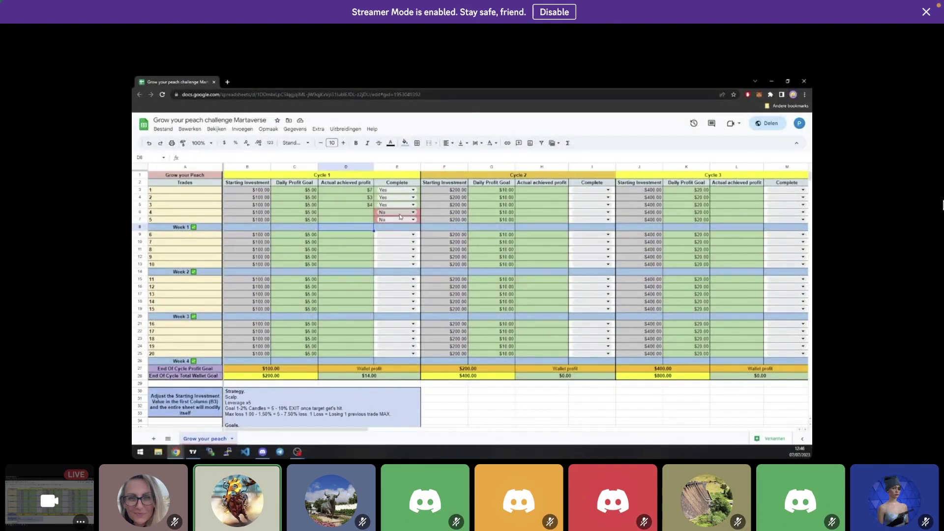
left_click(358, 213)
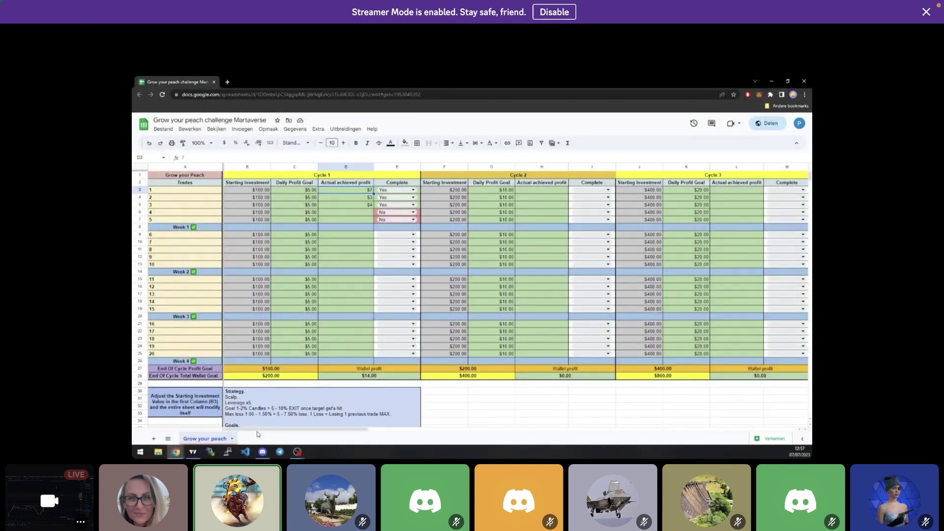
Minimize the spreadsheet's browser window to return to the RNDRUSDT chart in TradingView
left_click(773, 82)
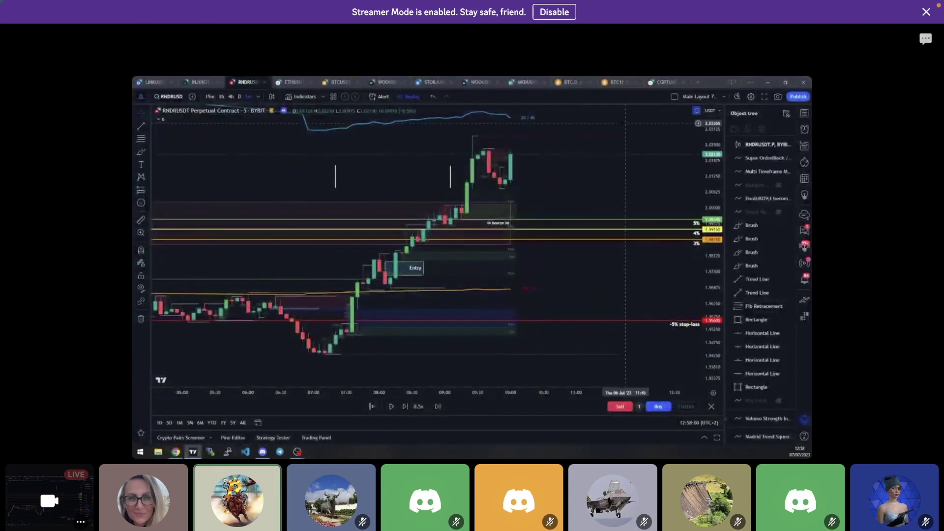